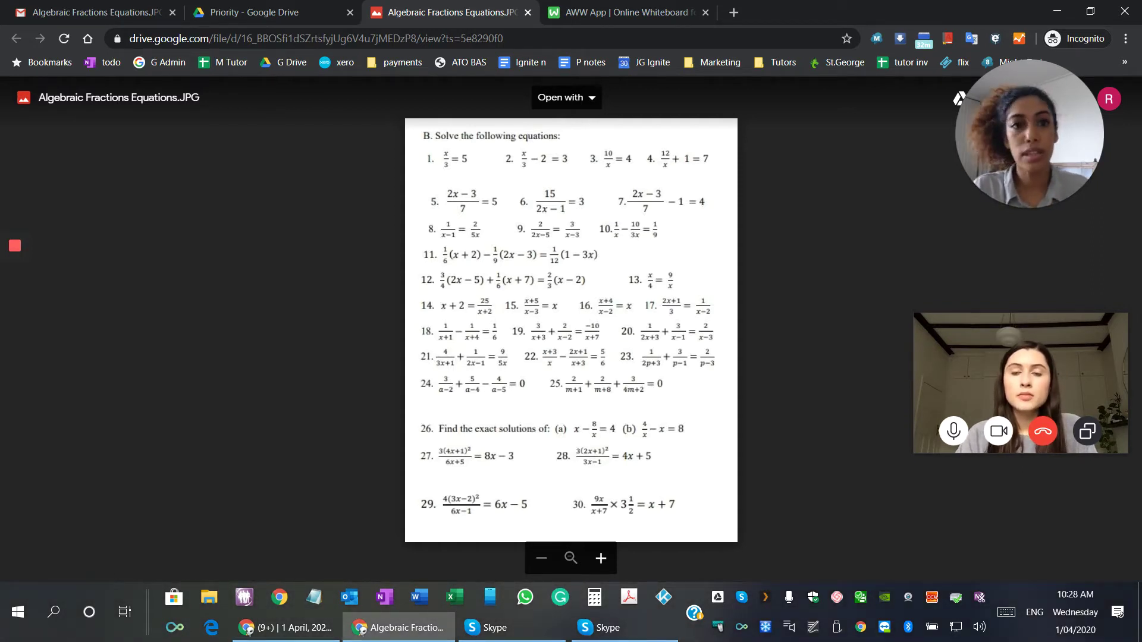
Step: On the whiteboard, handwrite 15 over 2x−1 with a fraction bar, then = 3, in black
left_click(604, 23)
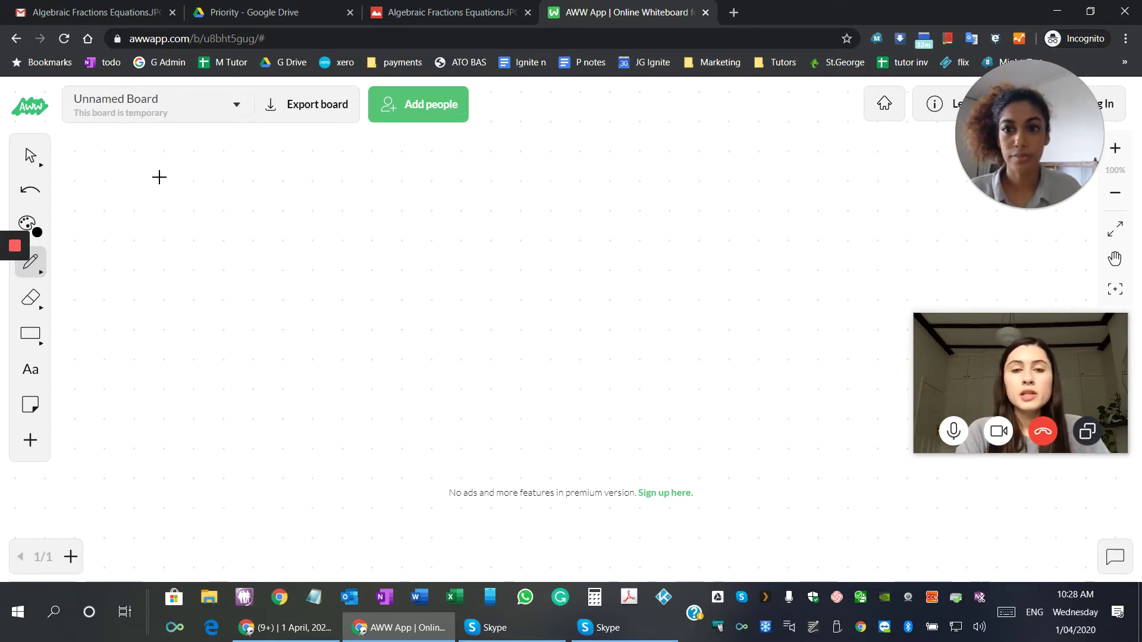
mouse_move(138, 174)
left_mouse_down()
mouse_move(140, 200)
mouse_move(154, 176)
mouse_move(156, 202)
left_mouse_up()
left_click_drag(98, 237, 233, 221)
mouse_move(125, 260)
left_mouse_down()
mouse_move(138, 277)
mouse_move(175, 259)
left_mouse_up()
left_click_drag(186, 249, 190, 269)
left_click_drag(258, 210, 271, 208)
mouse_move(259, 215)
left_mouse_down()
mouse_move(302, 203)
mouse_move(298, 219)
left_mouse_up()
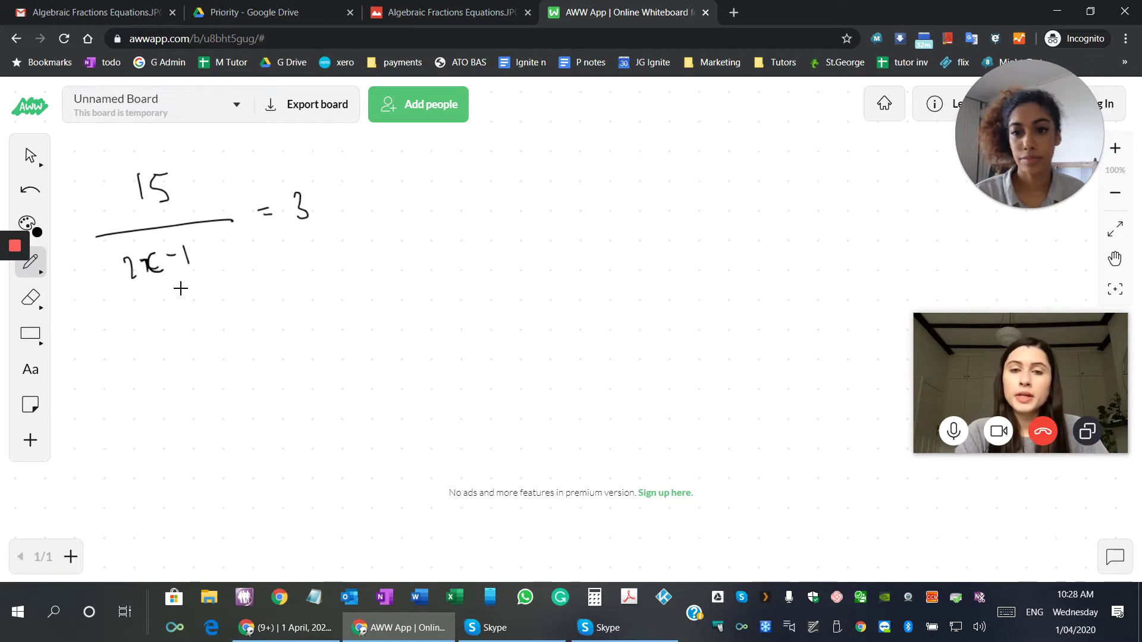
Step: Switch to green ink and bracket the 2x−1 denominator
left_click(27, 223)
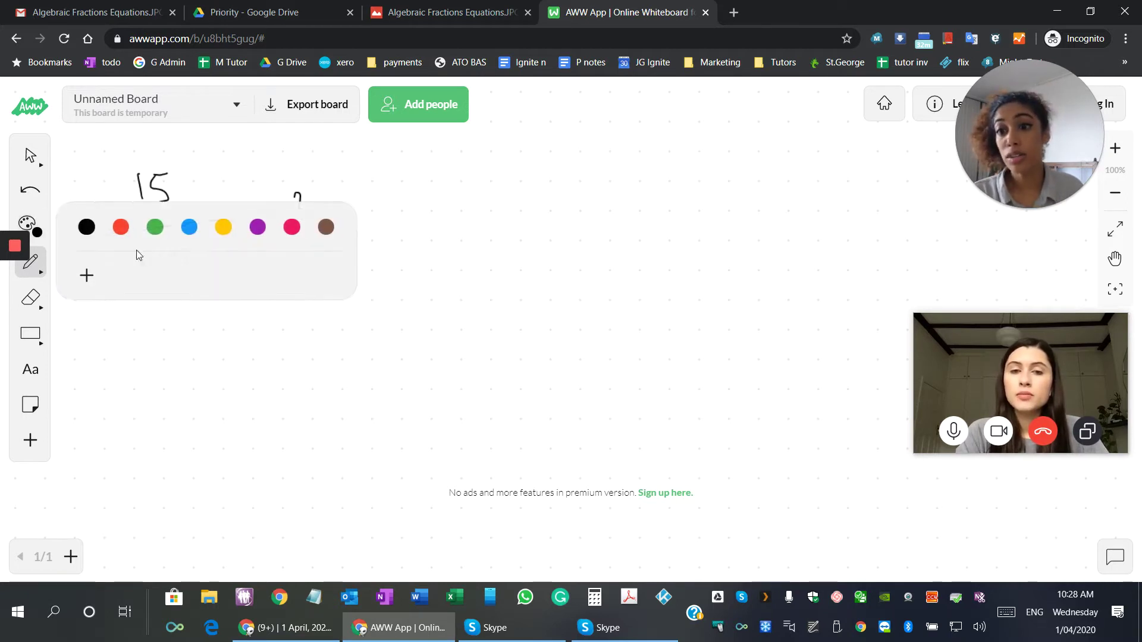
left_click(154, 227)
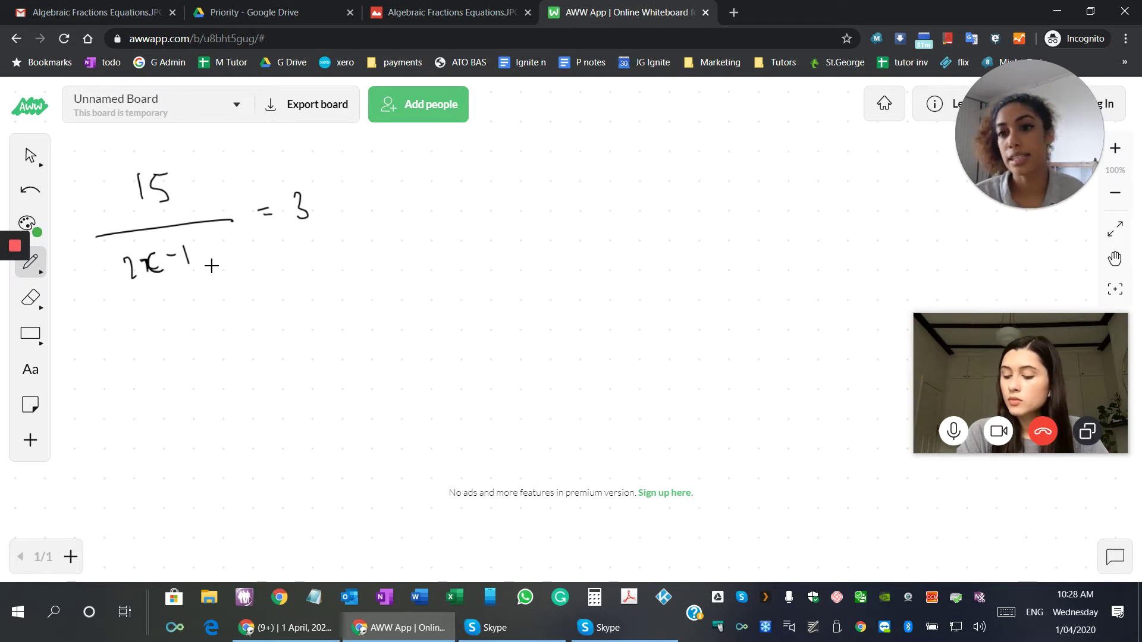
left_click_drag(112, 255, 118, 280)
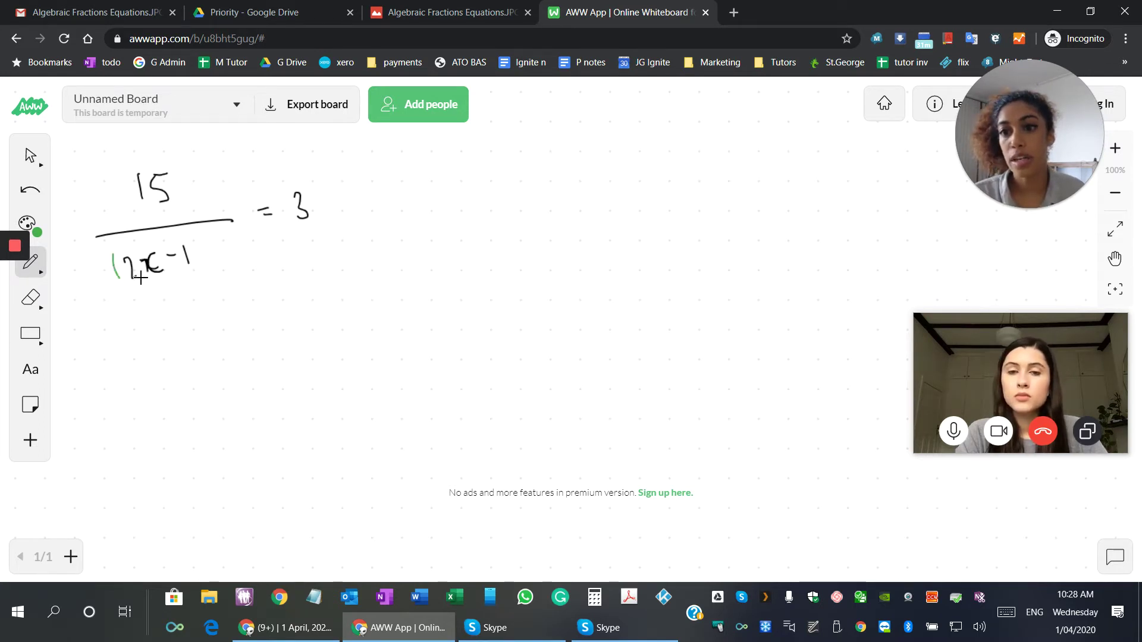
left_click_drag(191, 237, 191, 271)
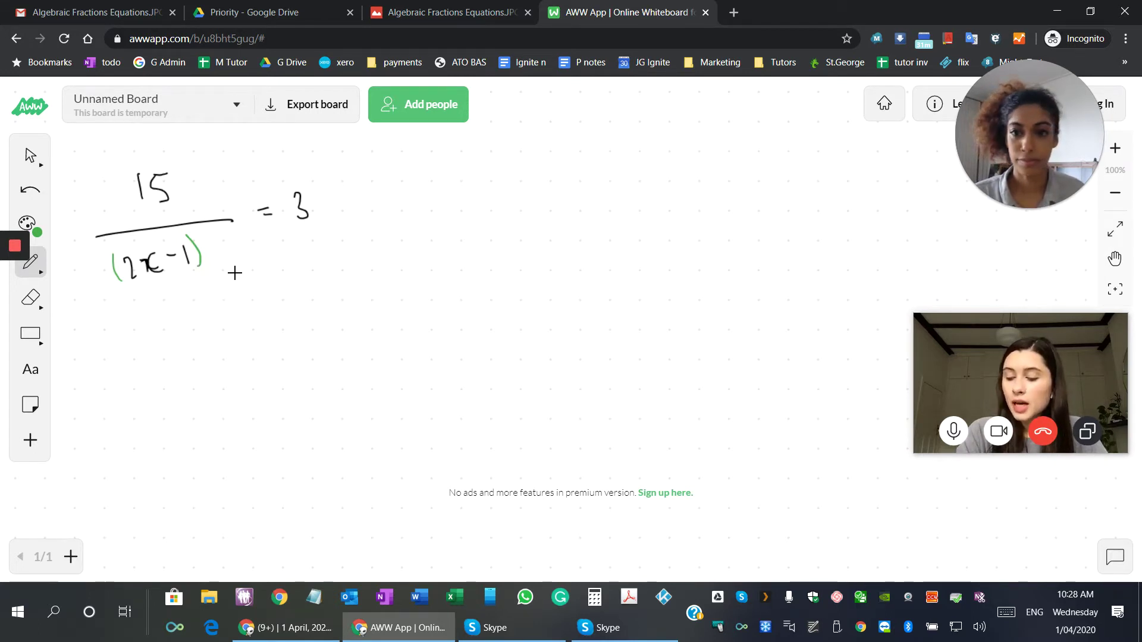
Step: Draw a green arrow from the denominator to the 3 and label it ×(2x−1)
mouse_move(191, 277)
left_mouse_down()
mouse_move(208, 283)
mouse_move(286, 232)
mouse_move(294, 240)
left_mouse_up()
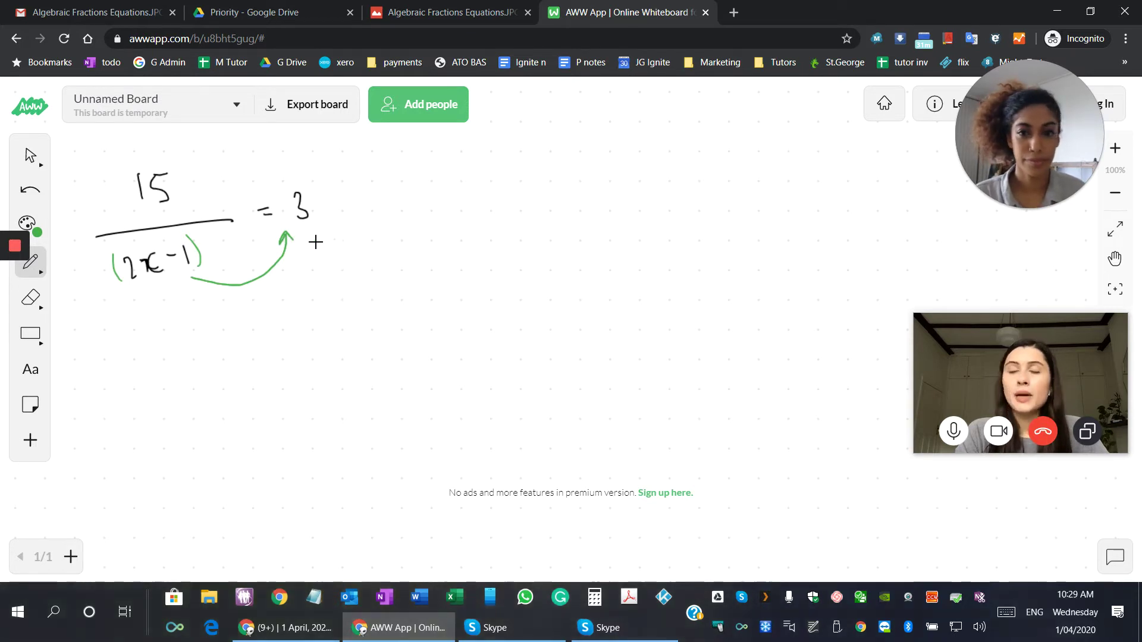
mouse_move(306, 238)
left_mouse_down()
mouse_move(321, 254)
mouse_move(305, 255)
mouse_move(372, 253)
left_mouse_up()
mouse_move(371, 238)
left_mouse_down()
mouse_move(360, 255)
mouse_move(382, 241)
left_mouse_up()
left_click_drag(386, 231, 402, 253)
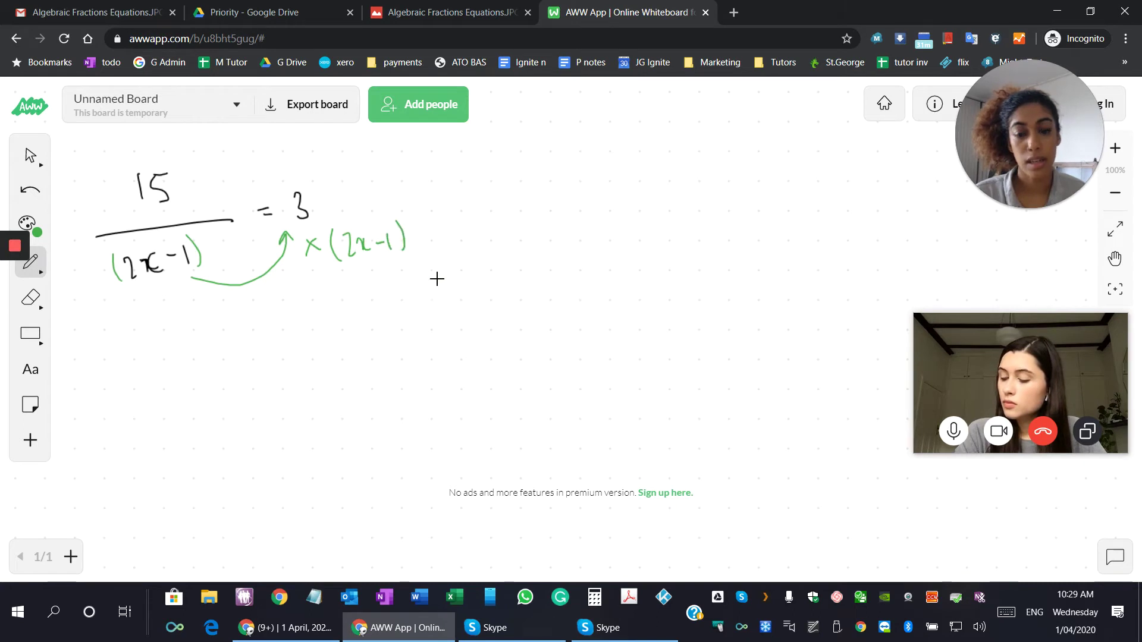
Step: In black ink, write 15 = 3(2x−1) below and draw a vertical divider to its right
left_click(44, 236)
left_click(93, 227)
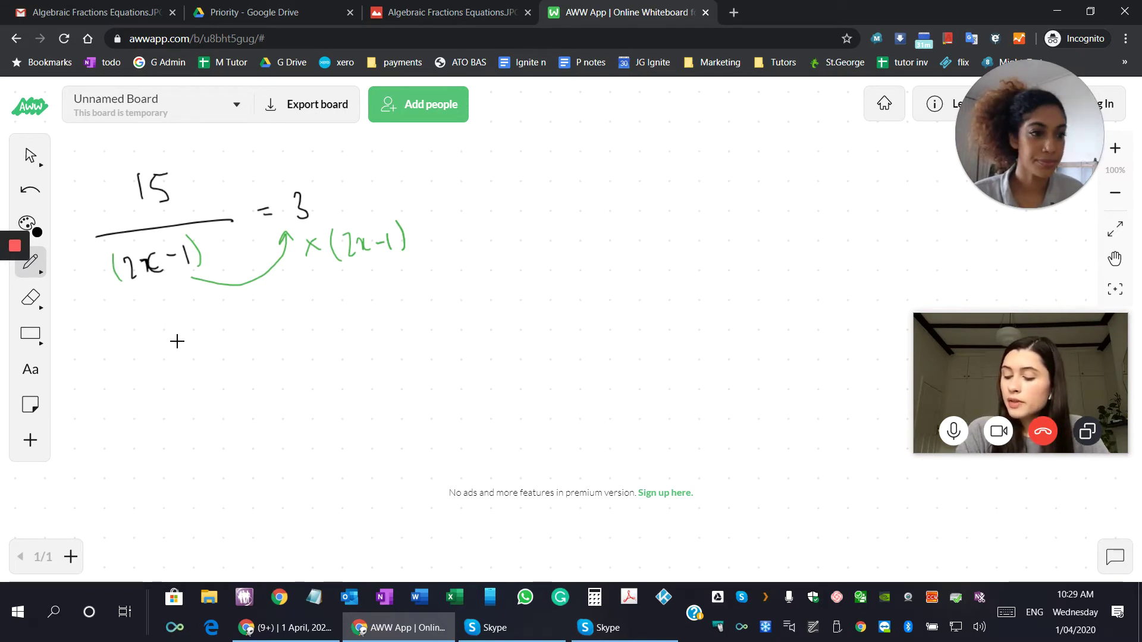
left_click_drag(175, 337, 173, 358)
mouse_move(200, 331)
left_mouse_down()
mouse_move(176, 358)
mouse_move(241, 337)
left_mouse_up()
left_click_drag(227, 352, 272, 352)
mouse_move(295, 320)
left_mouse_down()
mouse_move(300, 352)
mouse_move(354, 328)
left_mouse_up()
left_click_drag(360, 321, 368, 338)
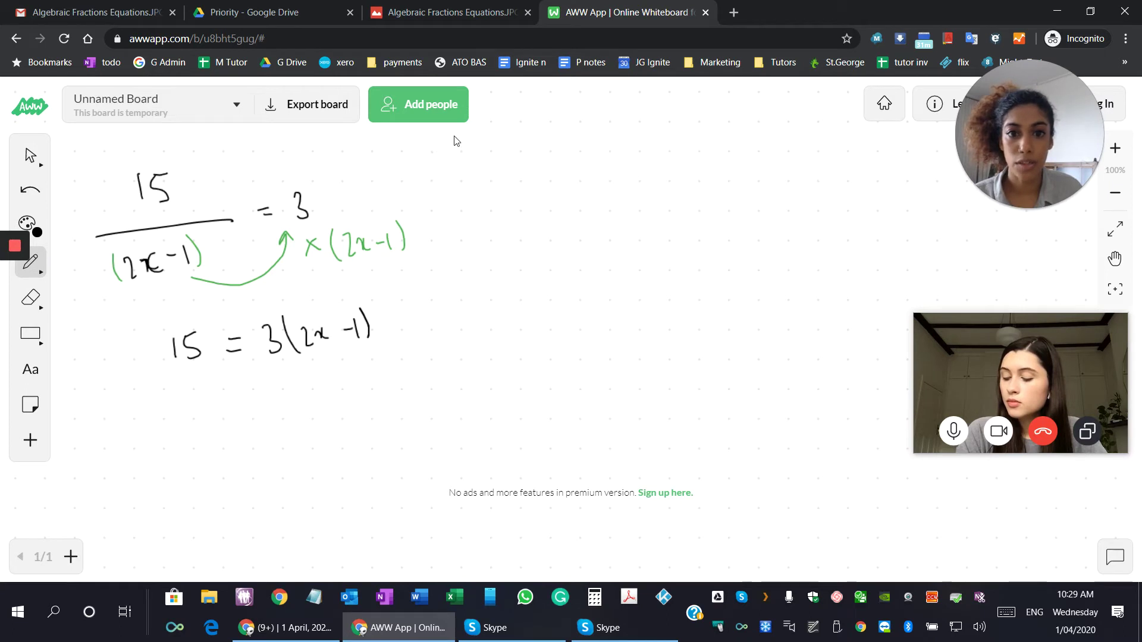
mouse_move(454, 138)
left_mouse_down()
mouse_move(462, 234)
mouse_move(448, 390)
mouse_move(475, 550)
left_mouse_up()
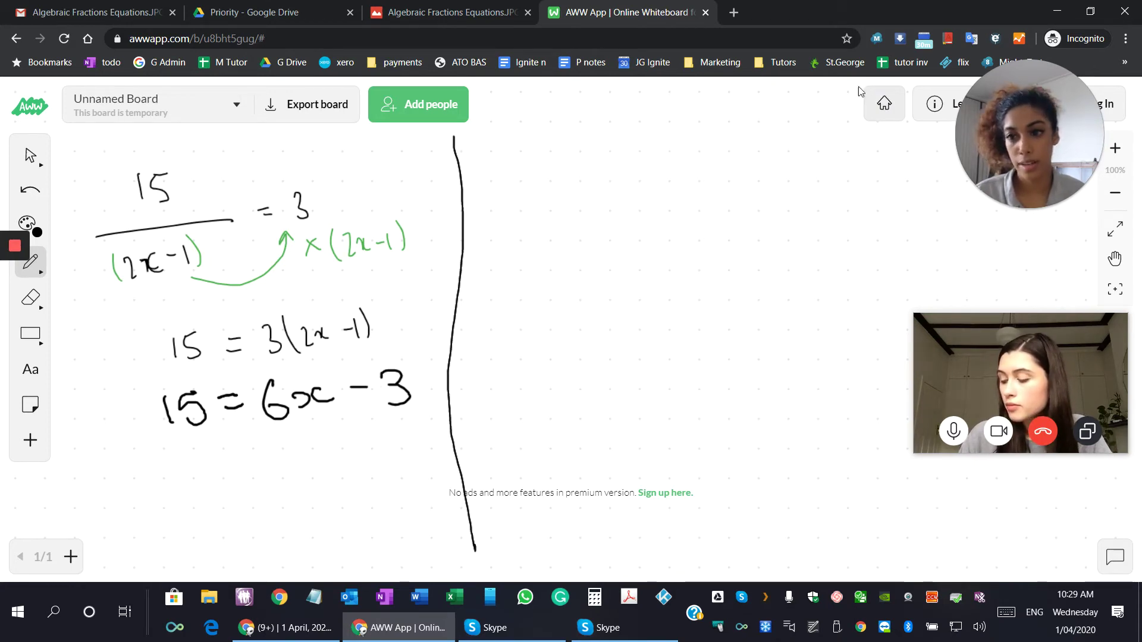
Step: In green, circle the minus in 15 = 6x − 3, undo it, and sketch an oval beyond the divider
left_click(37, 232)
left_click(156, 229)
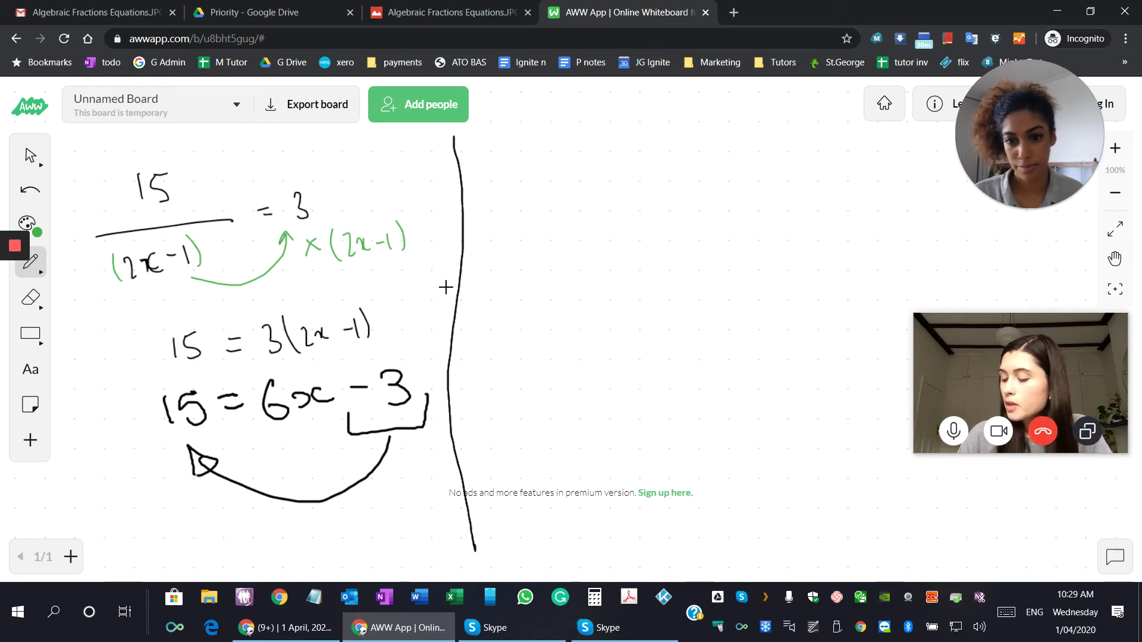
mouse_move(376, 371)
left_mouse_down()
mouse_move(354, 372)
mouse_move(380, 397)
mouse_move(381, 372)
left_mouse_up()
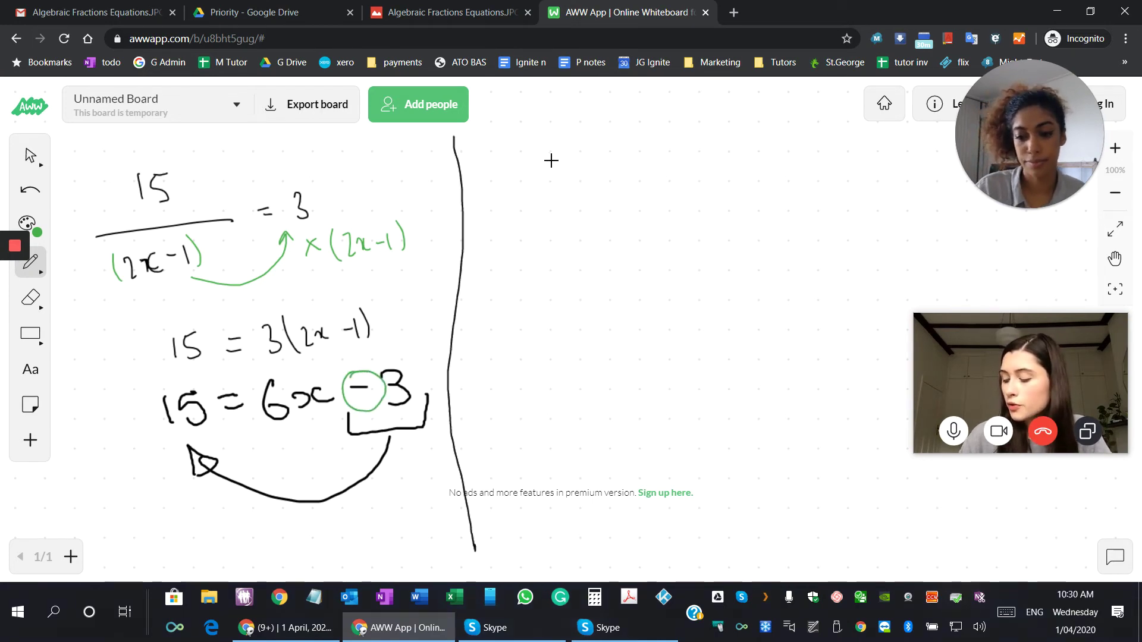
key("ctrl+z")
key("ctrl+z")
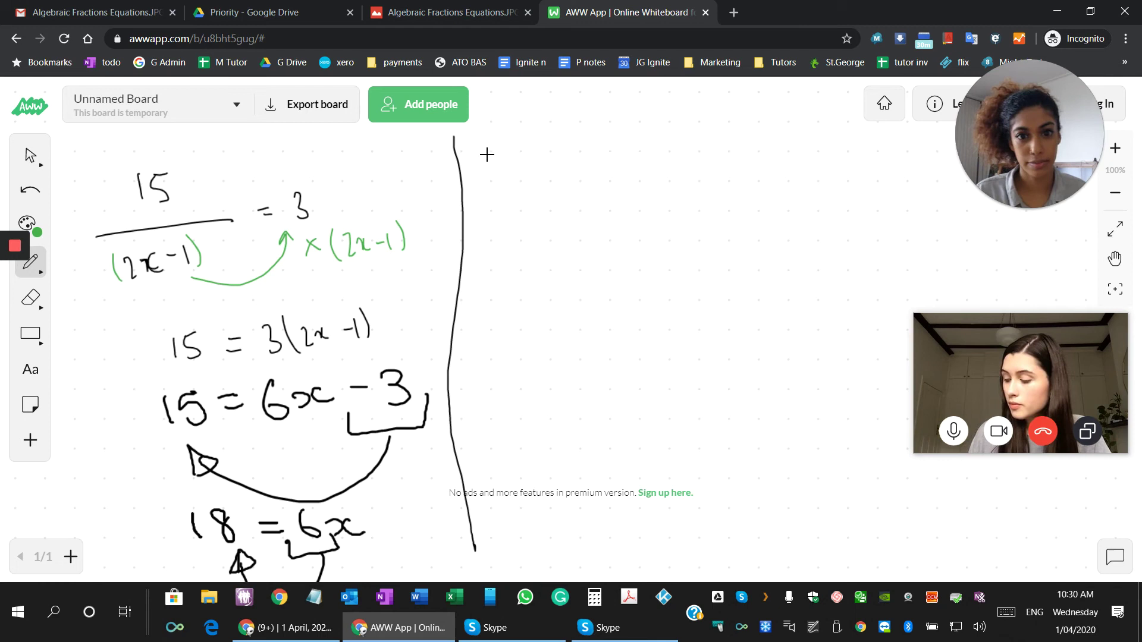
left_click_drag(517, 145, 547, 141)
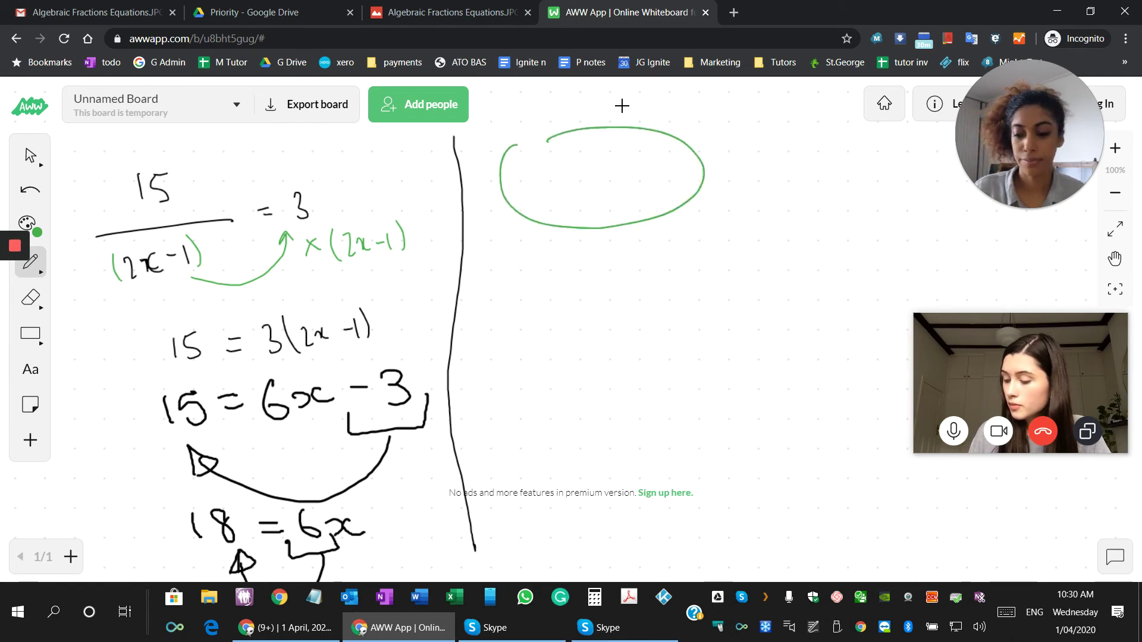
Step: Undo the green oval drawn right of the divider
key("ctrl+z")
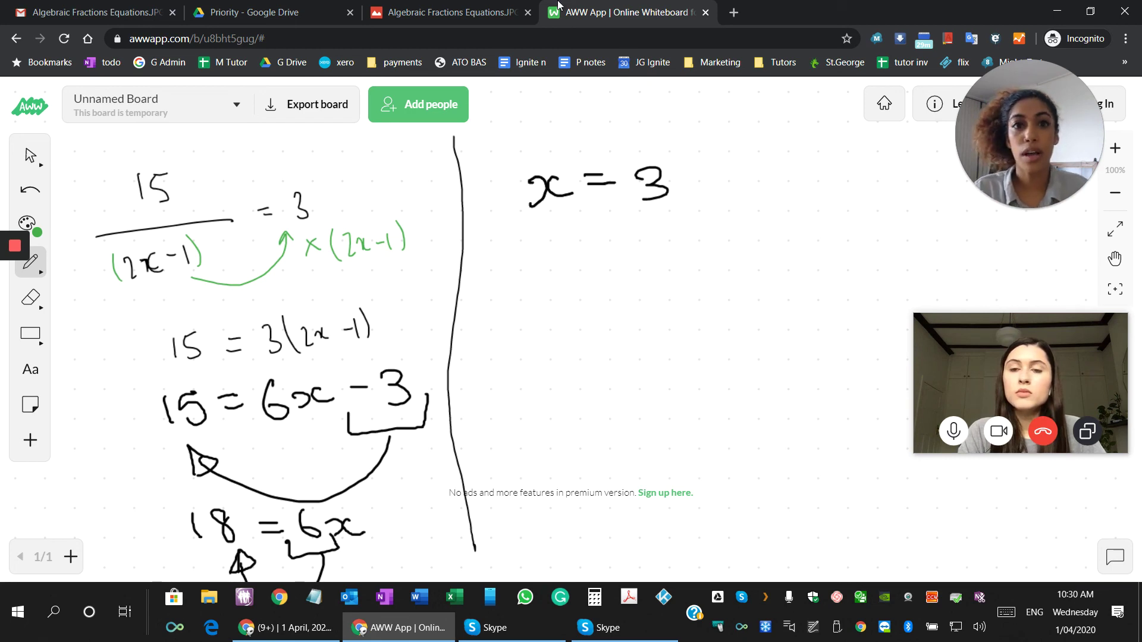
Step: Switch back to the Algebraic Fractions Equations.JPG browser tab in the Drive viewer
left_click(479, 15)
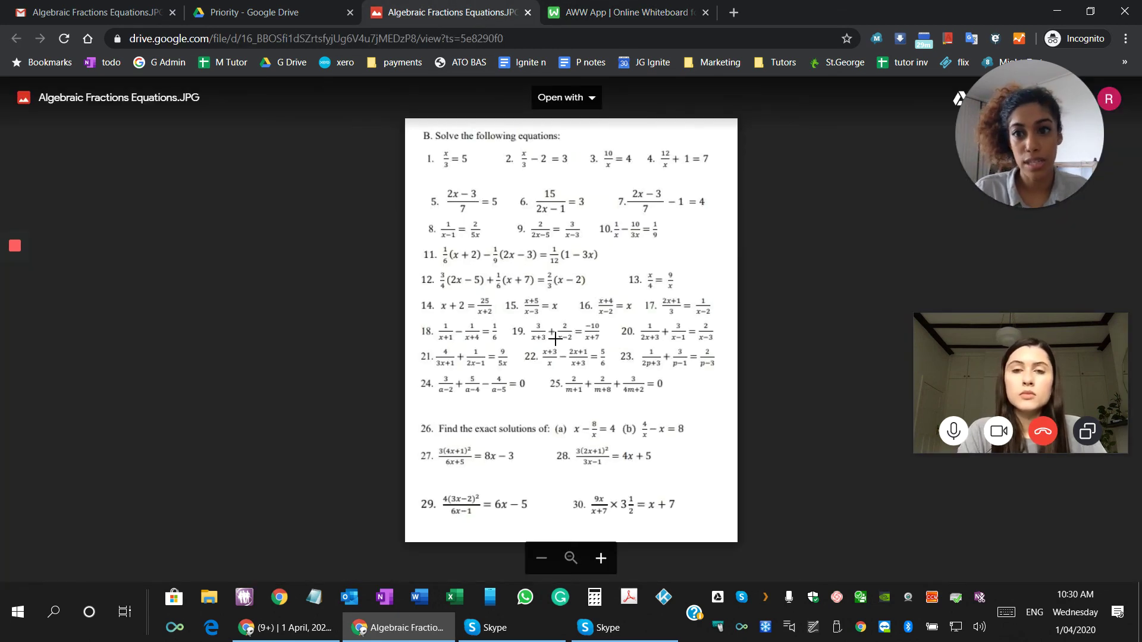